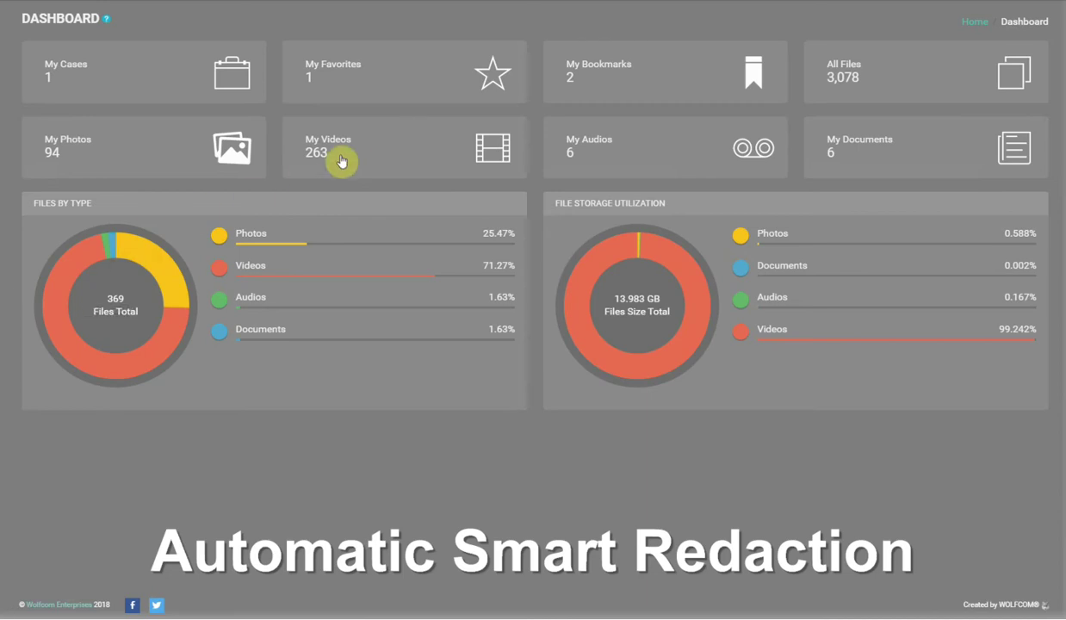
# Step: Open Traffic Stop 20190115 from My Videos in the Smart Redaction editor
pyautogui.click(348, 149)
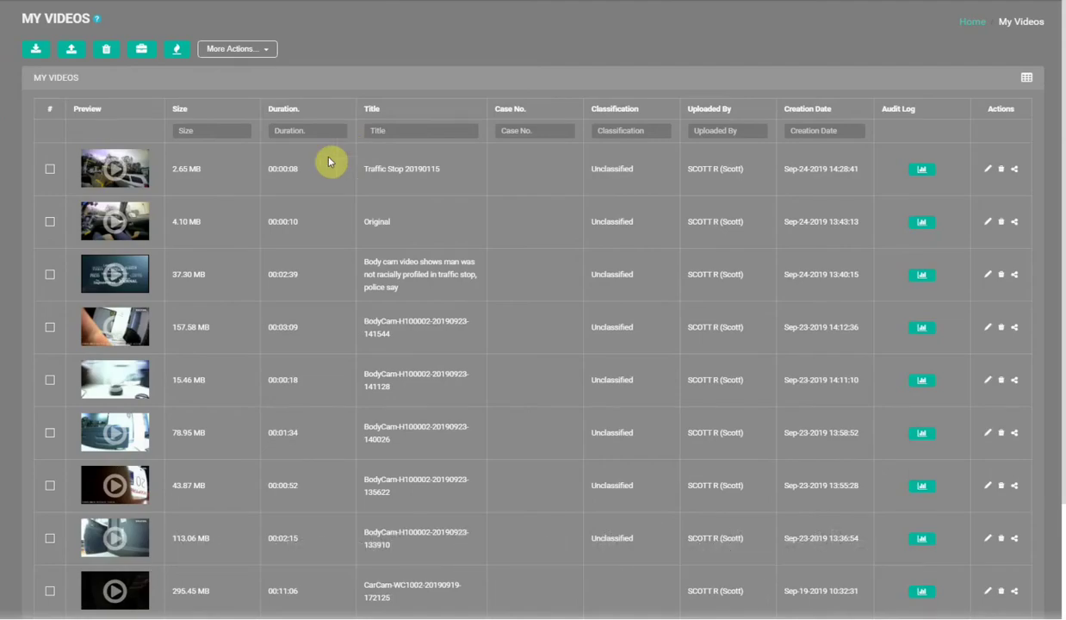
pyautogui.click(140, 172)
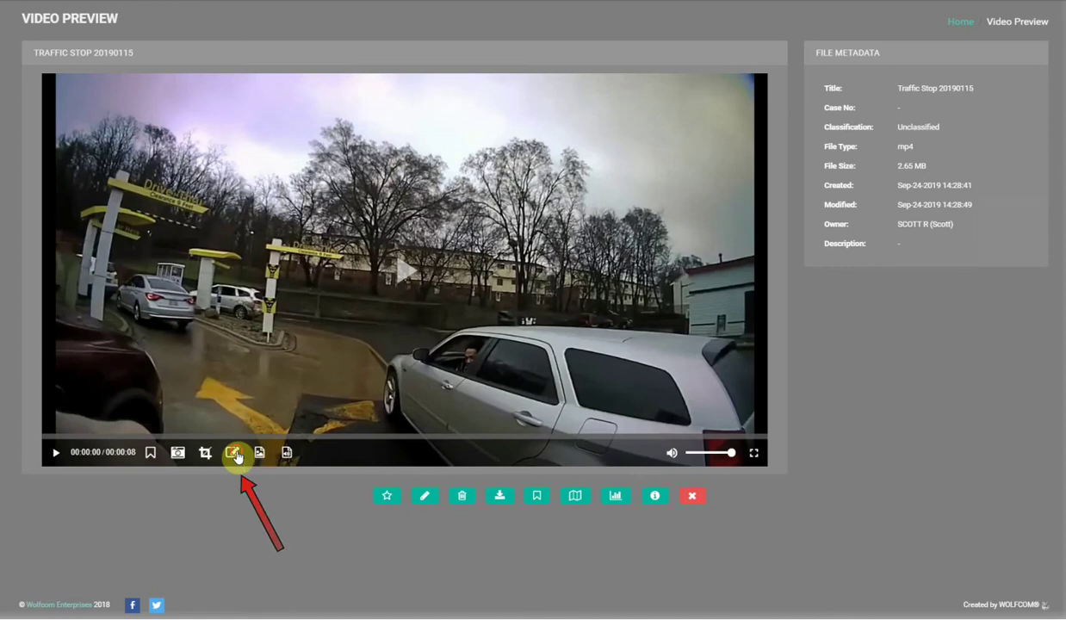
pyautogui.click(236, 455)
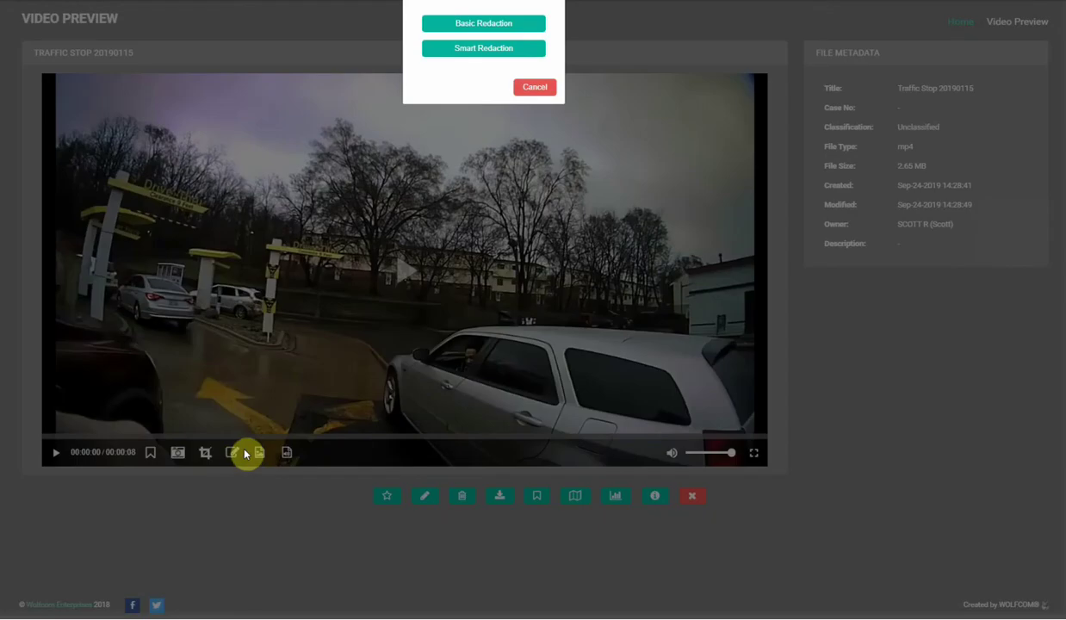
pyautogui.click(542, 52)
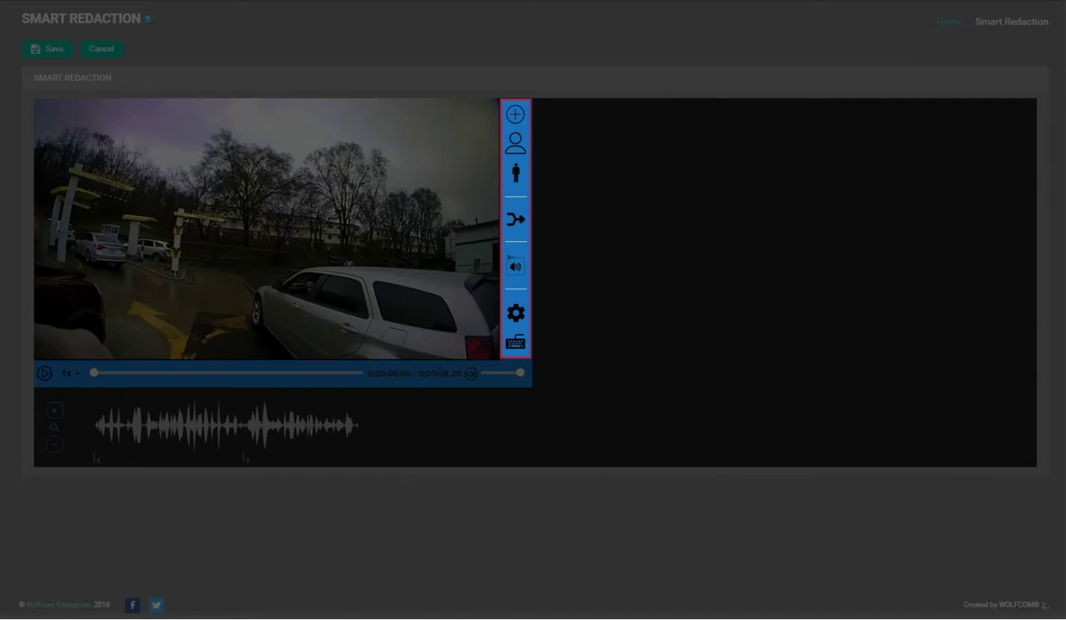
pyautogui.click(518, 115)
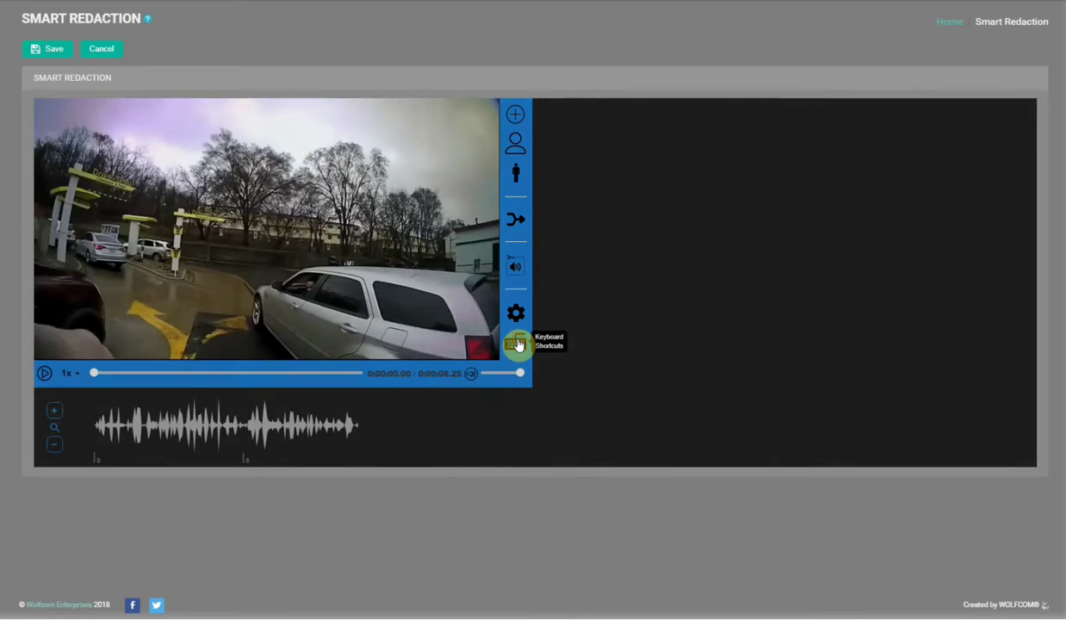
pyautogui.click(516, 343)
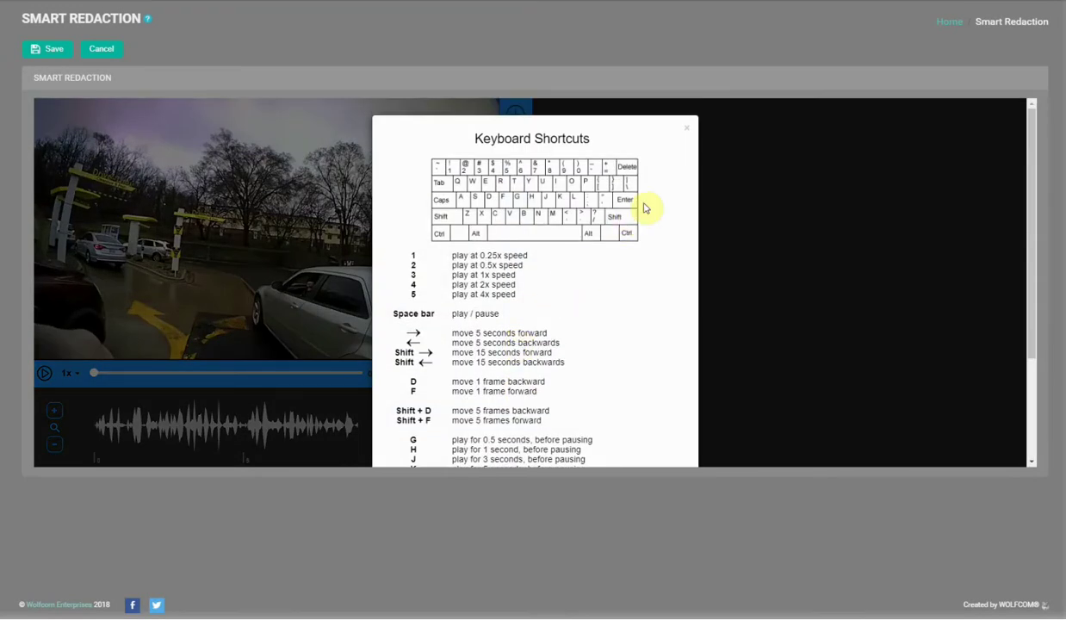
pyautogui.click(686, 129)
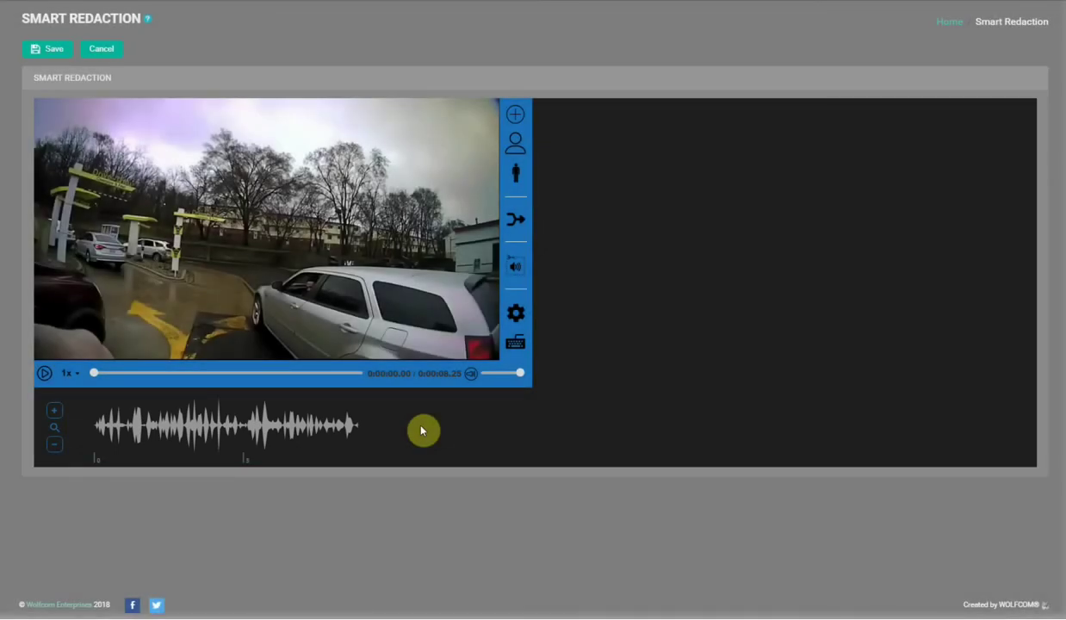
# Step: Run face detection from 0:00:00.00 to 0:00:08.25 and play the clip to review the tracked faces
pyautogui.click(517, 147)
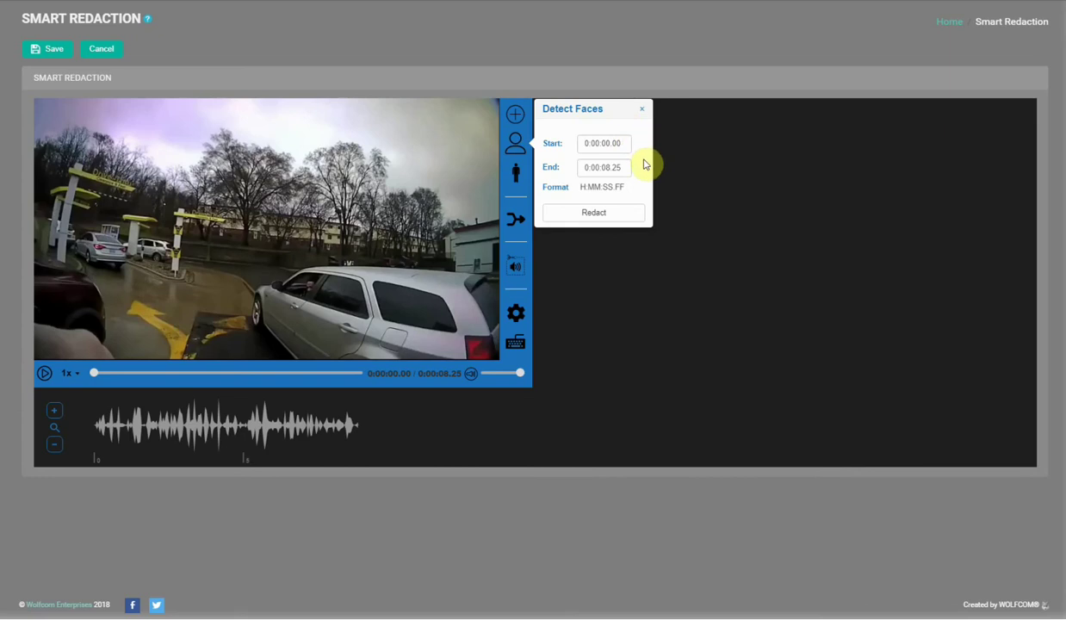
pyautogui.click(627, 216)
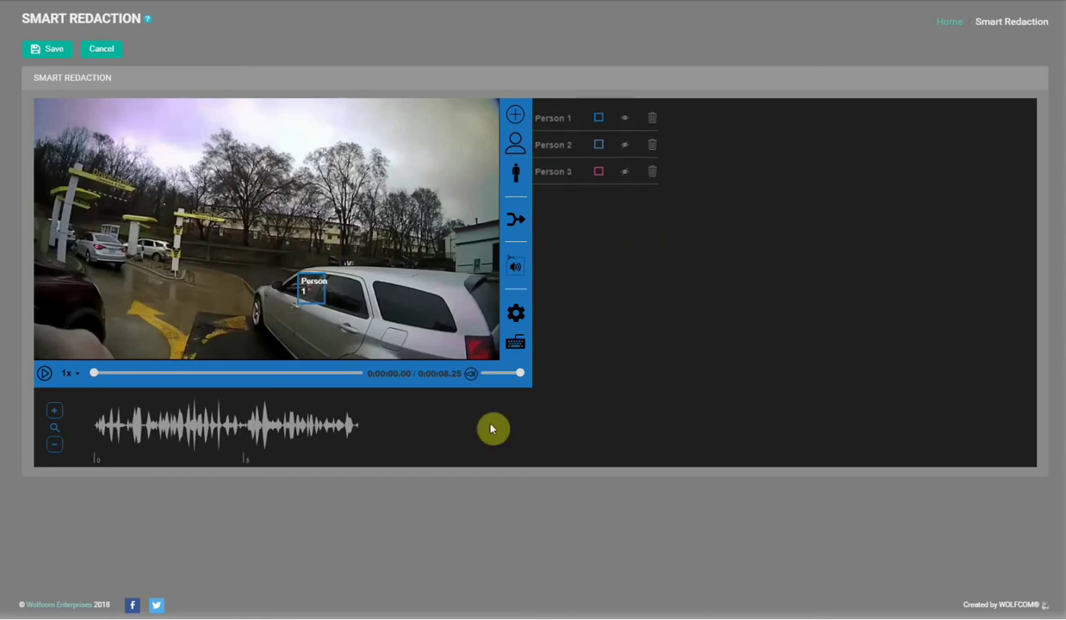
pyautogui.click(44, 373)
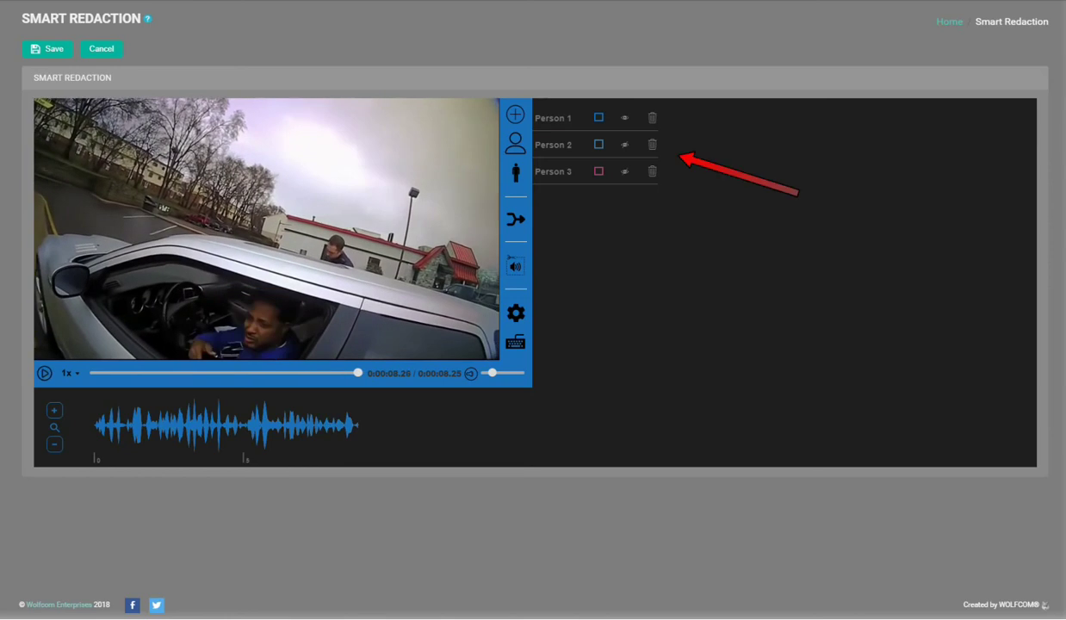
# Step: Jump back and forth between Person 2's and Person 3's tracked faces to compare them
pyautogui.click(553, 150)
pyautogui.click(561, 171)
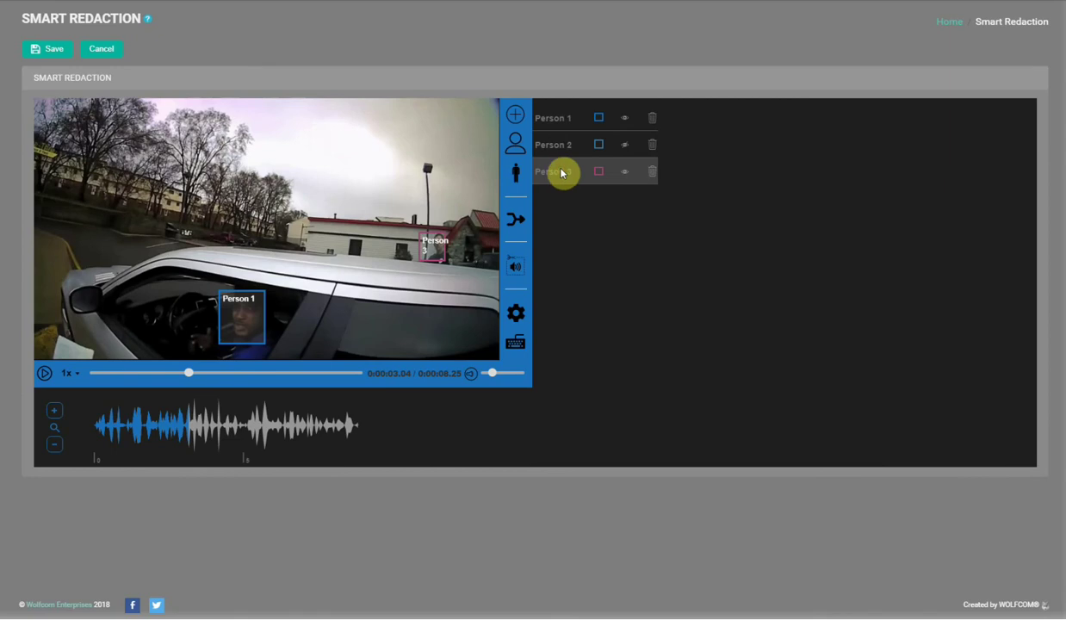
pyautogui.click(564, 152)
pyautogui.click(564, 176)
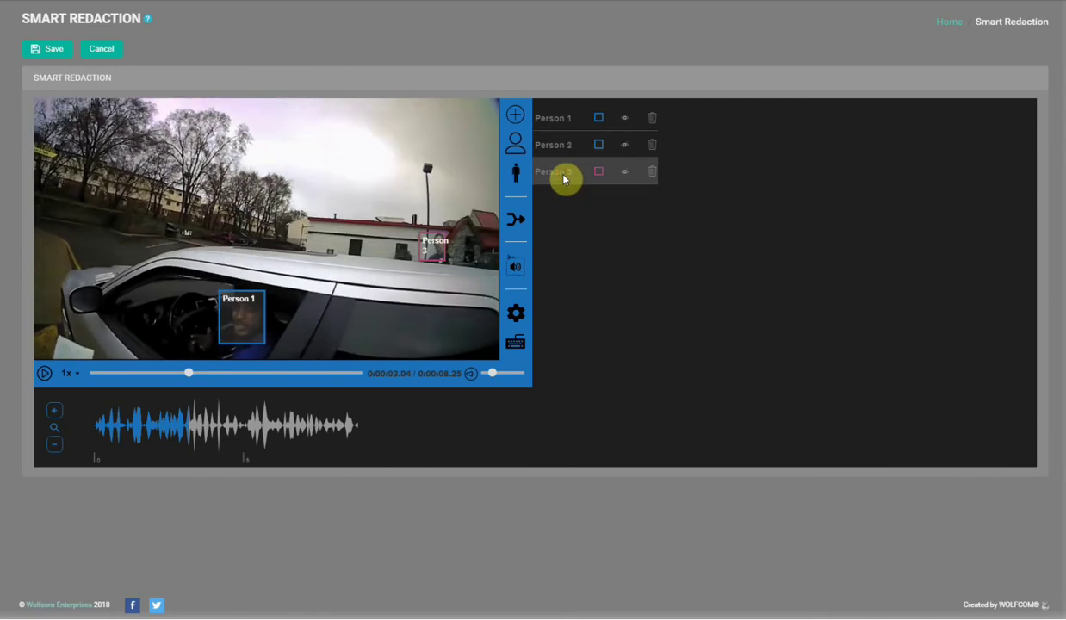
pyautogui.click(573, 149)
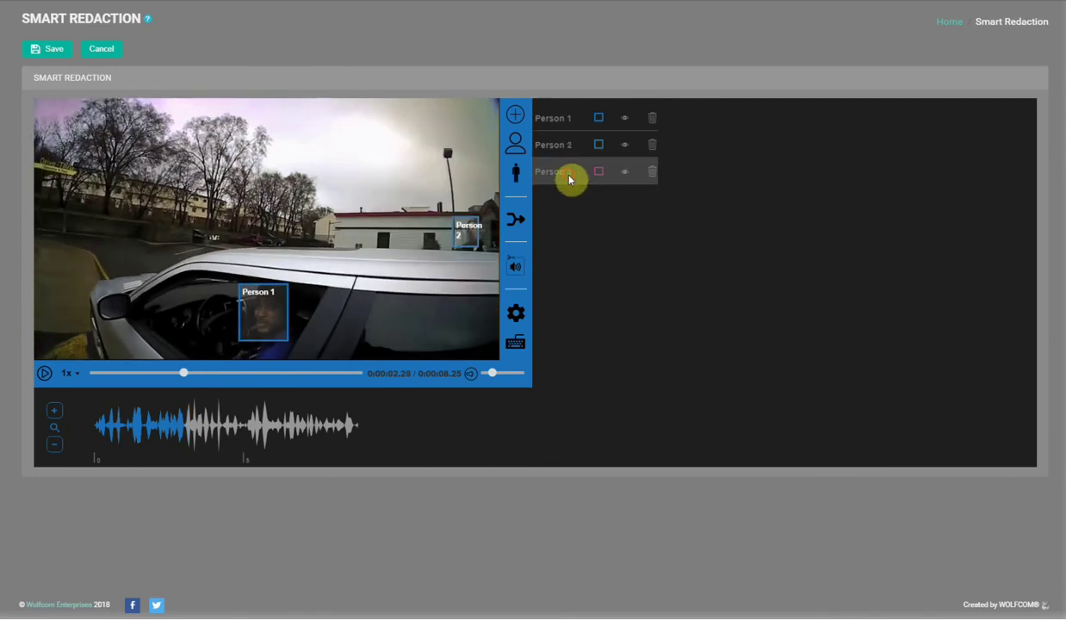
pyautogui.click(569, 178)
pyautogui.click(565, 152)
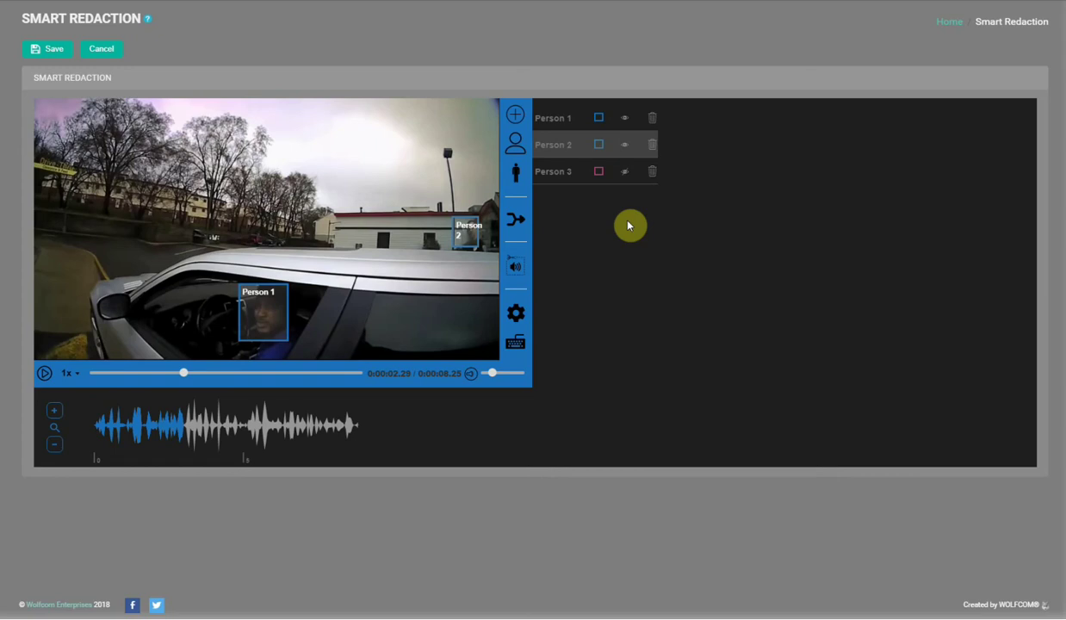
pyautogui.click(585, 181)
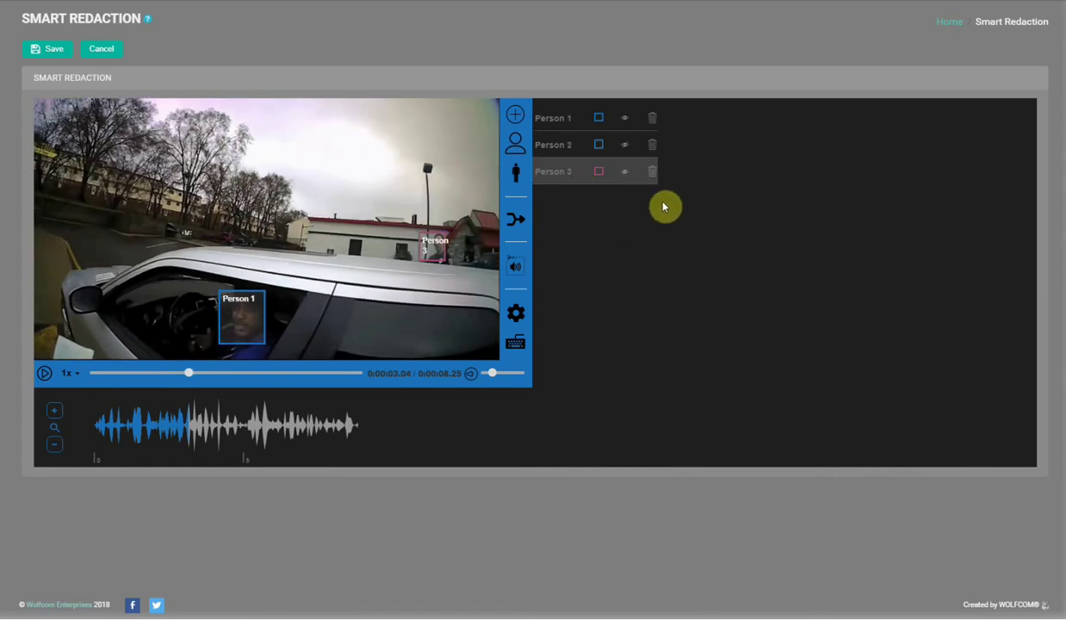
pyautogui.click(570, 146)
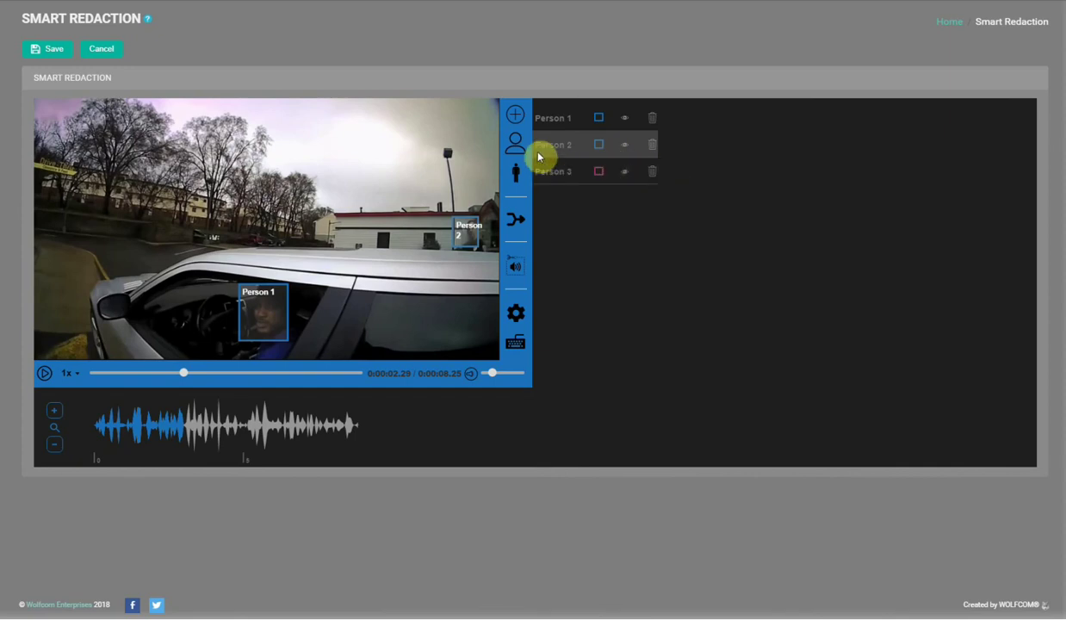
# Step: Merge the Person 2 and Person 3 paths into one and replay the clip
pyautogui.click(516, 220)
pyautogui.click(516, 221)
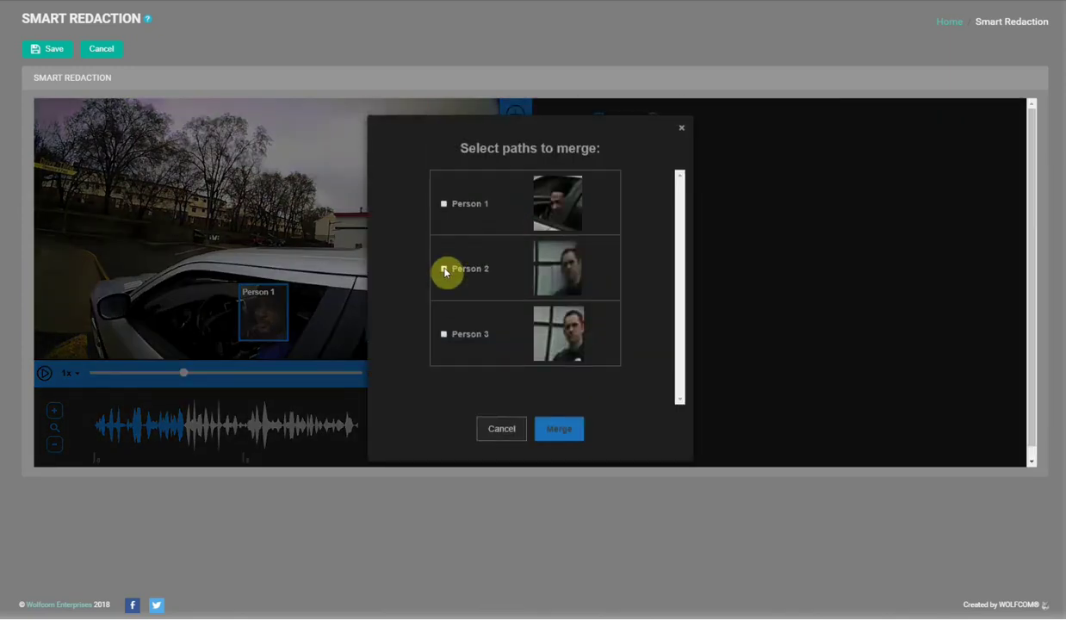
pyautogui.click(444, 269)
pyautogui.click(445, 335)
pyautogui.click(561, 435)
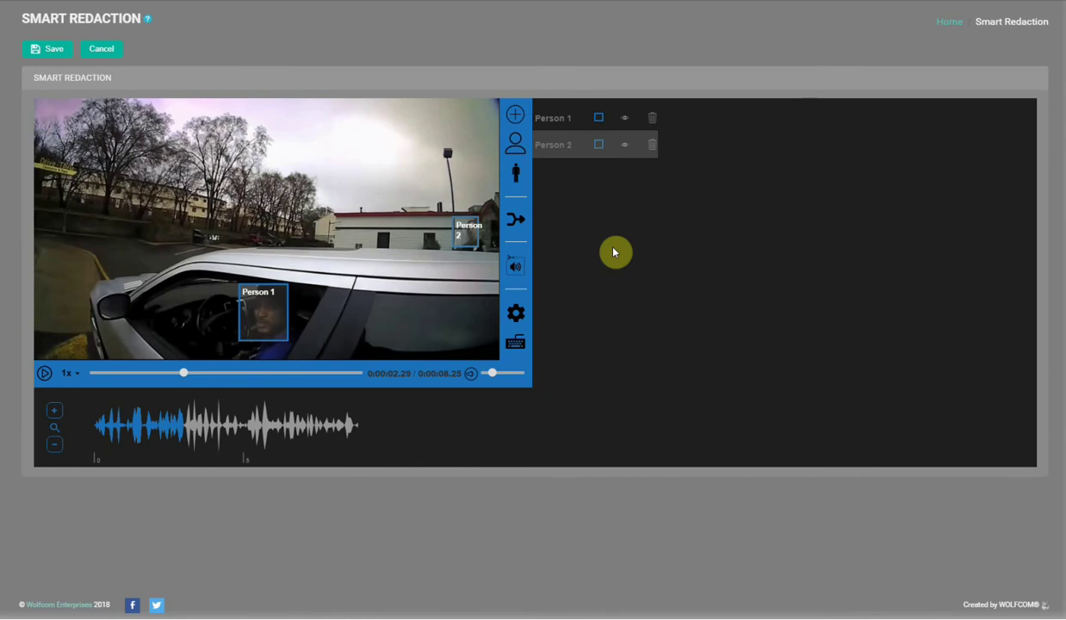
pyautogui.click(44, 373)
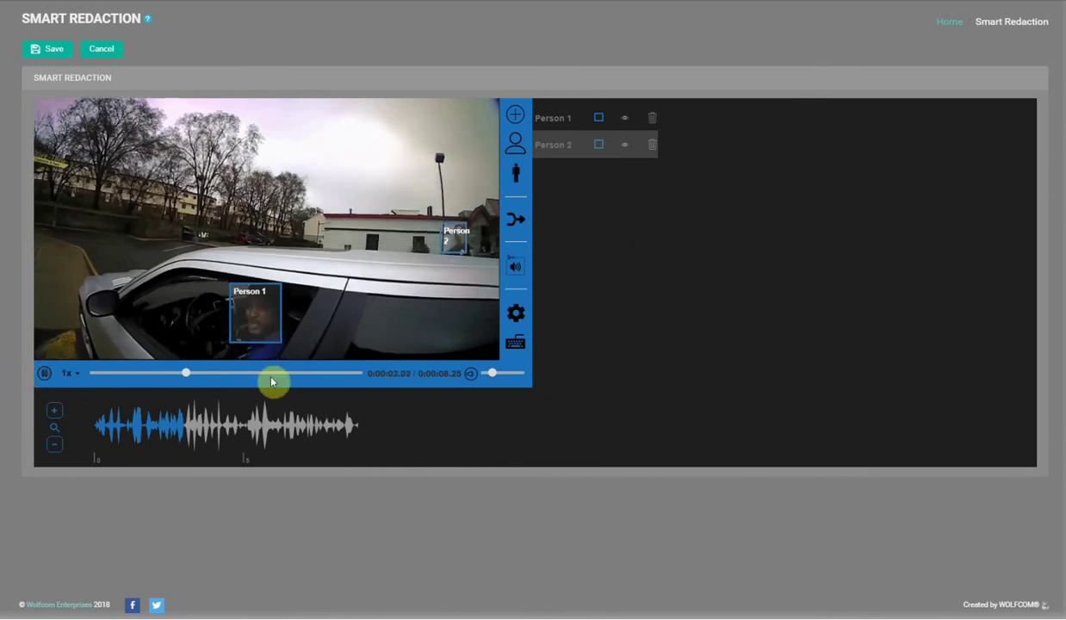
# Step: Near the clip's end, draw a manual box over the driver's face and tag it as Person 4
pyautogui.click(331, 374)
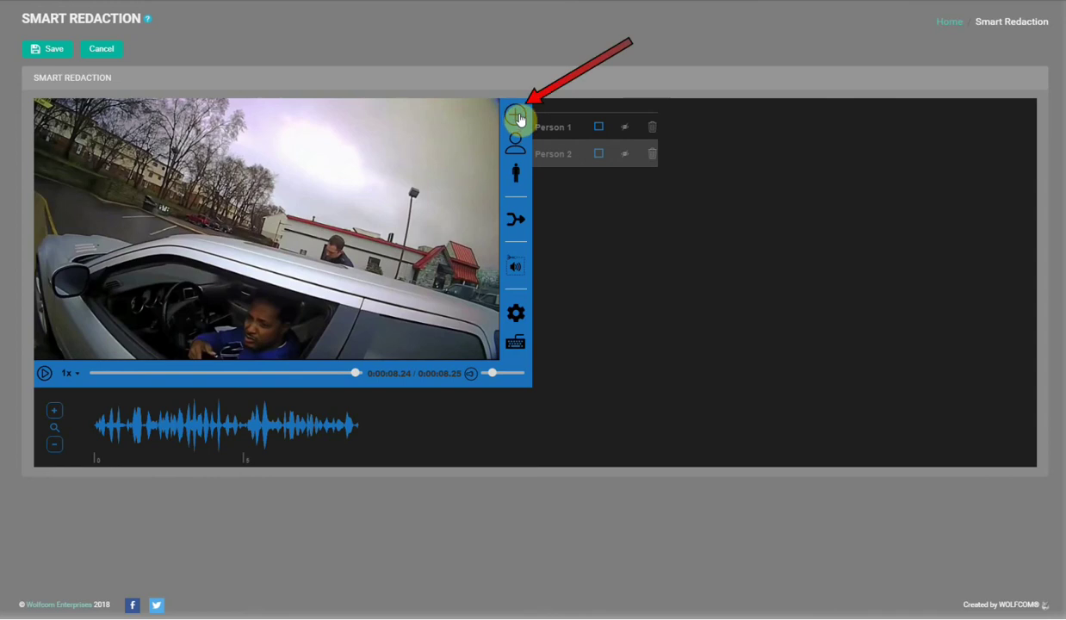
pyautogui.click(517, 117)
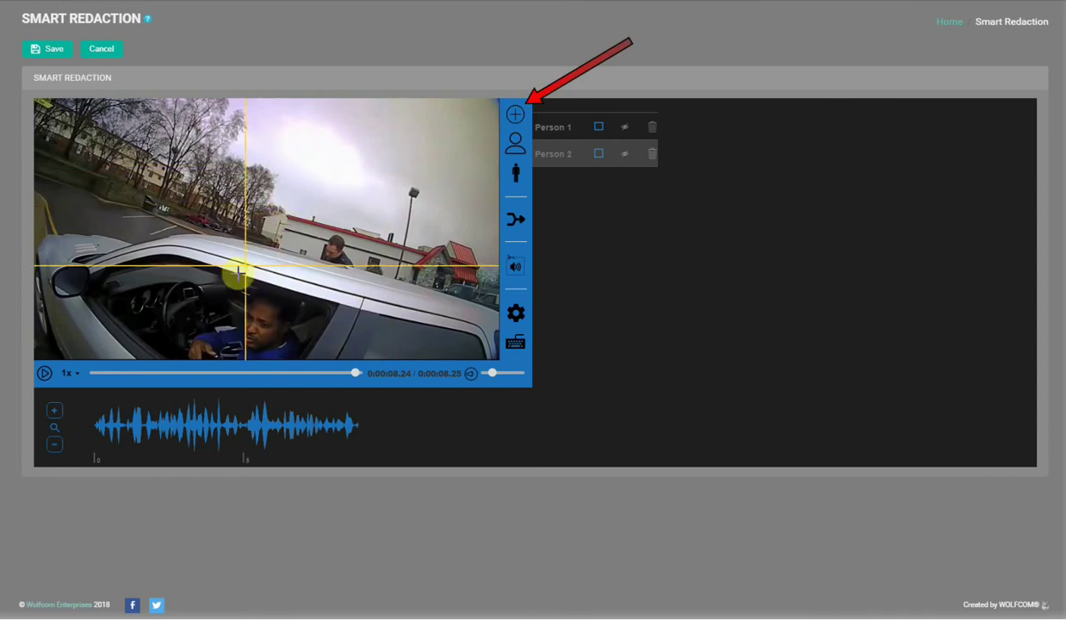
pyautogui.moveTo(224, 272); pyautogui.dragTo(303, 352)
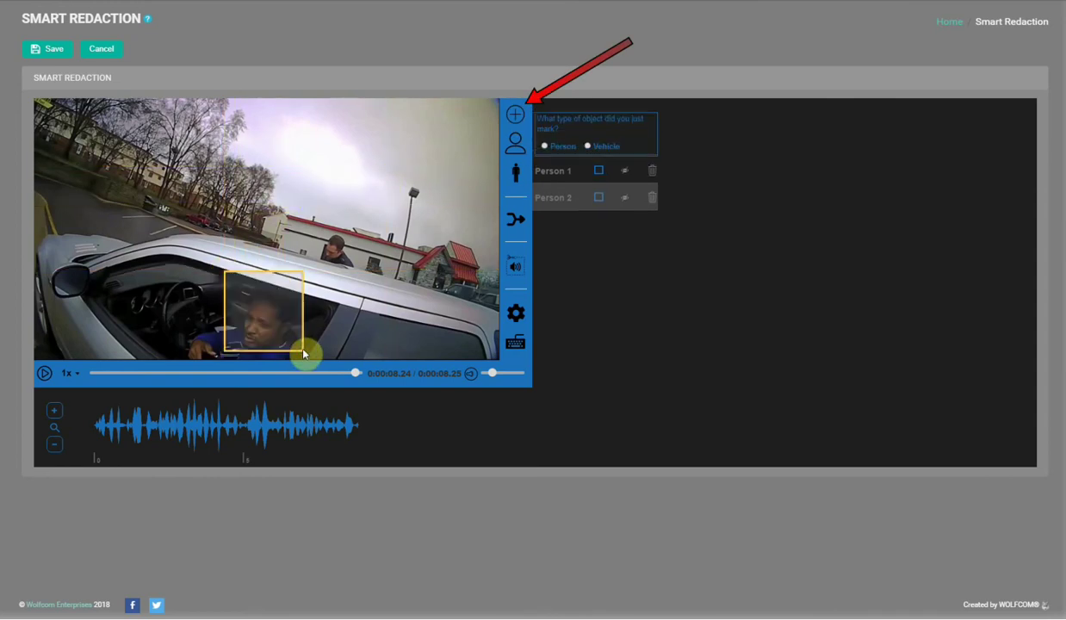
pyautogui.click(544, 146)
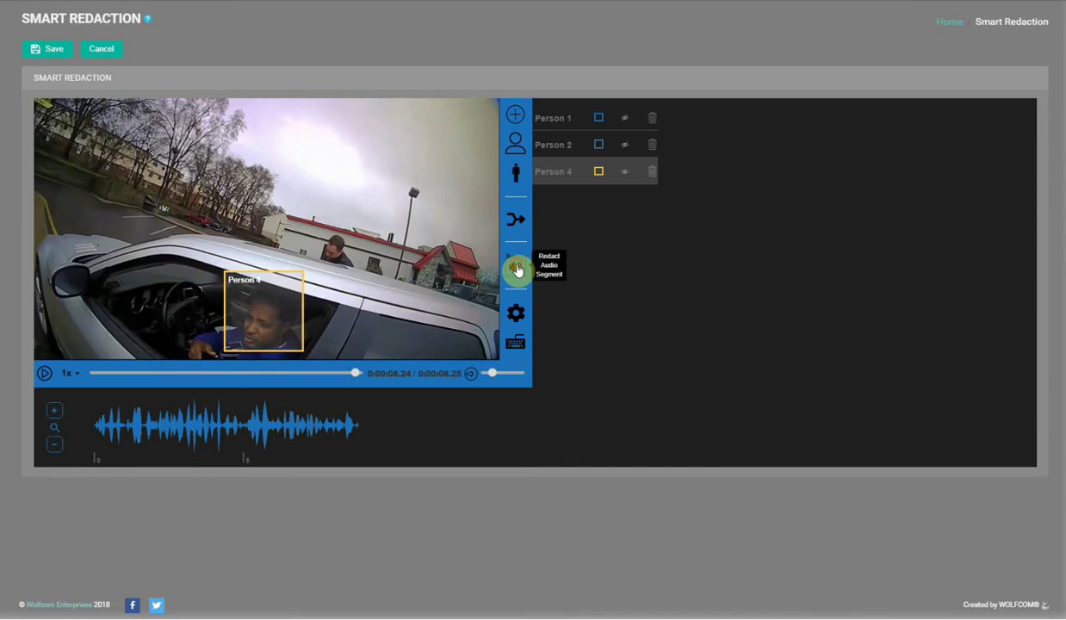
# Step: Redact the audio segment from 0:00:07.00 to 0:00:08.00
pyautogui.click(516, 269)
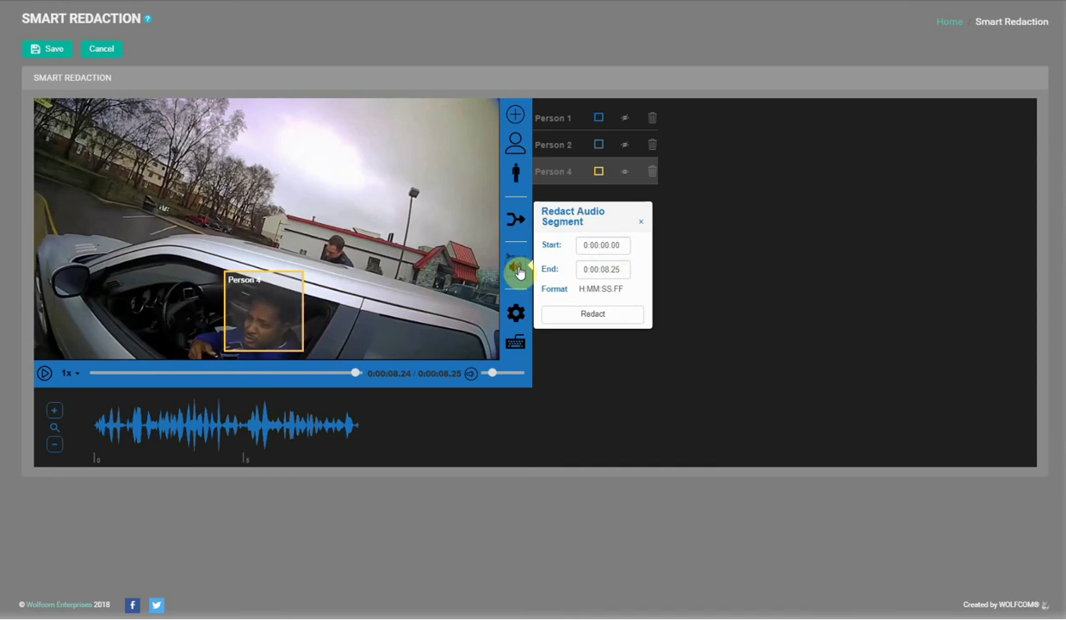
pyautogui.click(632, 251)
pyautogui.write('7')
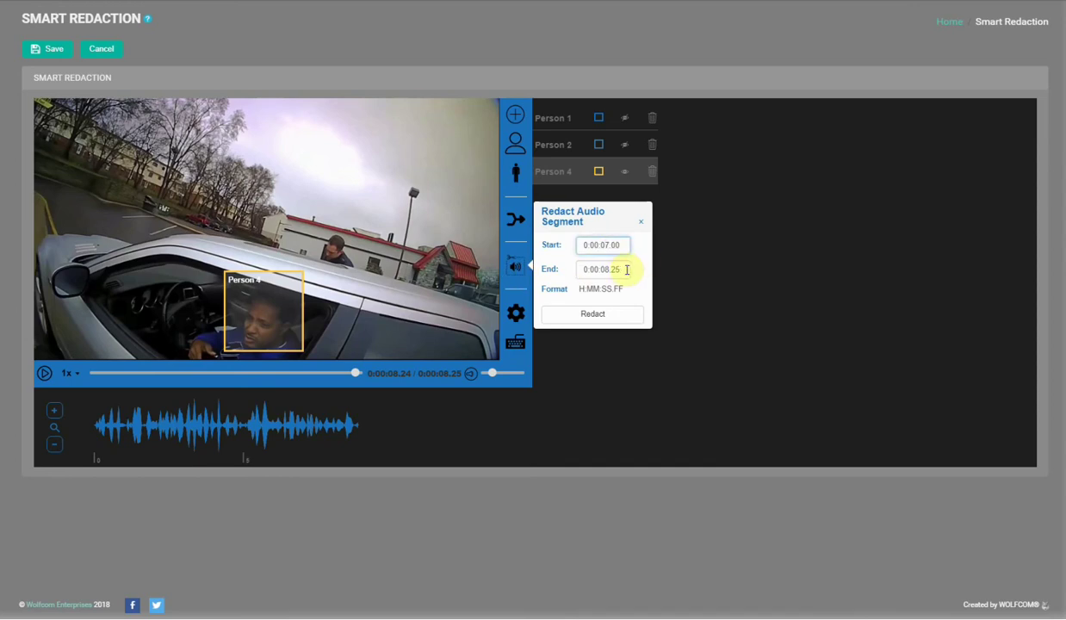
pyautogui.click(623, 268)
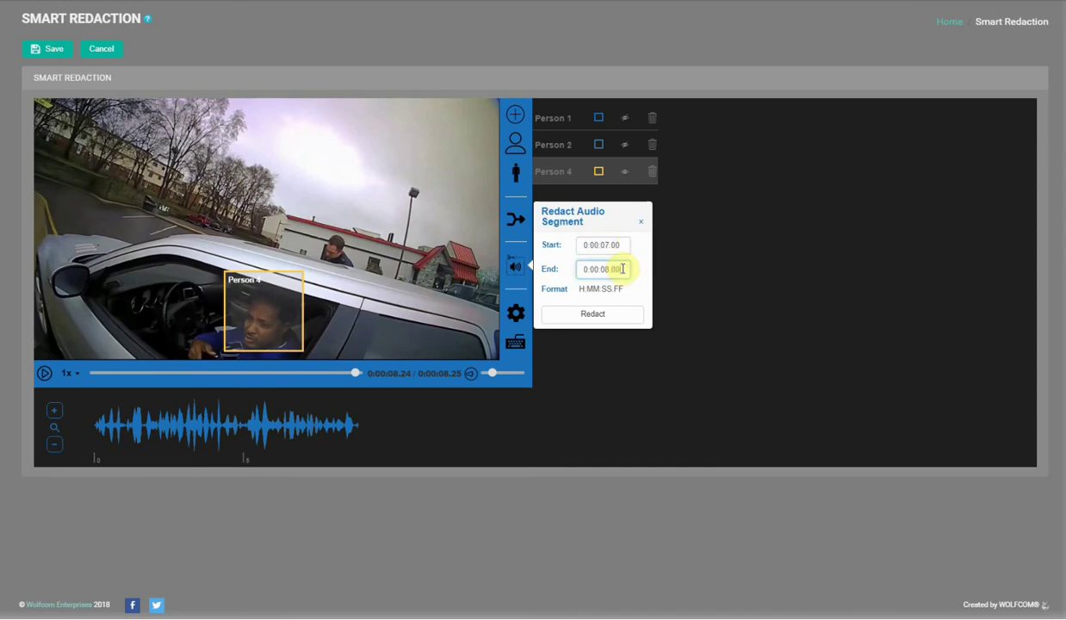
pyautogui.click(602, 323)
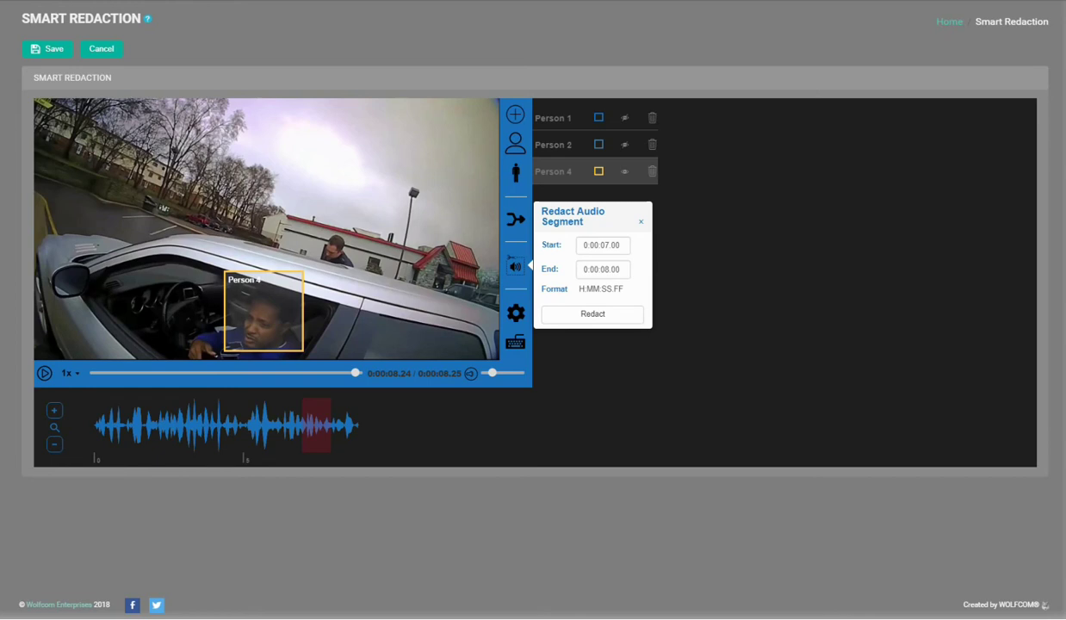
# Step: In Settings, enable a lower-volume tone for muted regions and set the redaction style to Mask
pyautogui.click(542, 324)
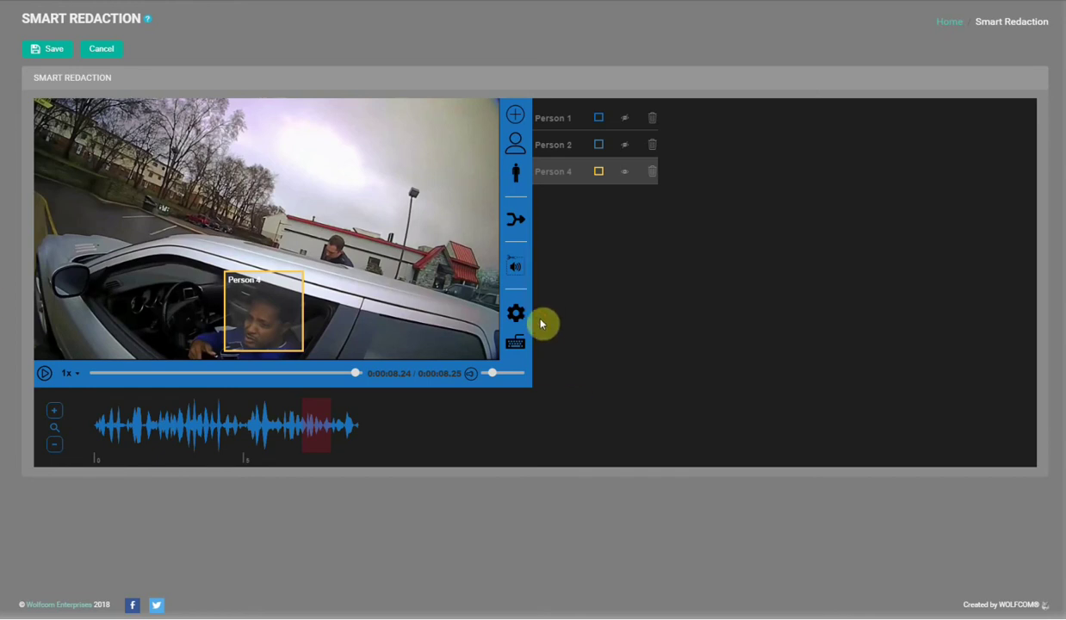
pyautogui.click(520, 315)
pyautogui.scroll(-2, 525, 255)
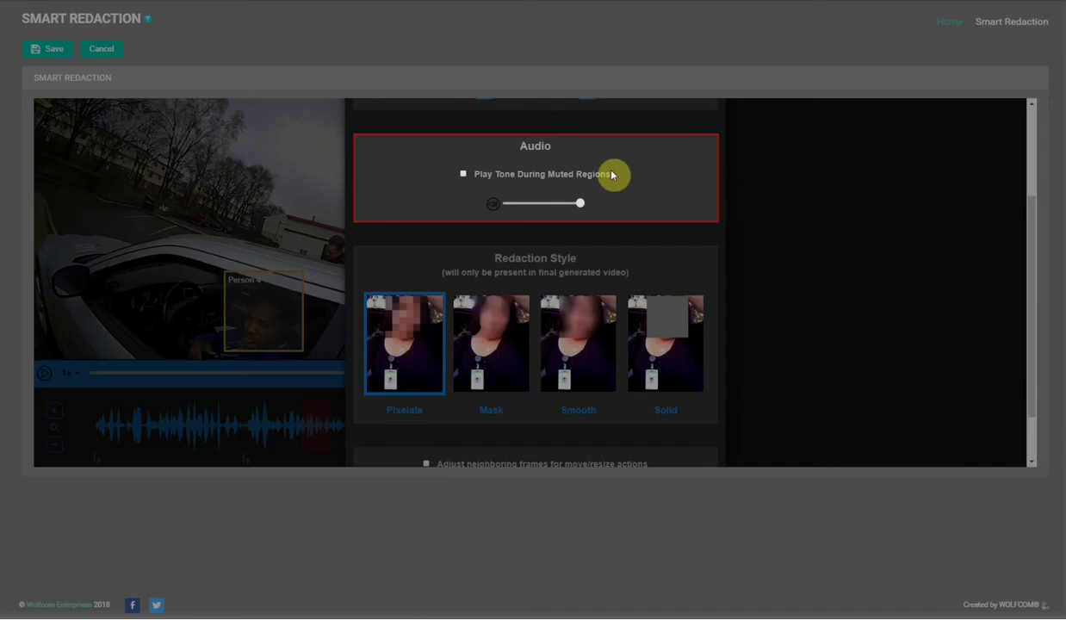
pyautogui.click(463, 174)
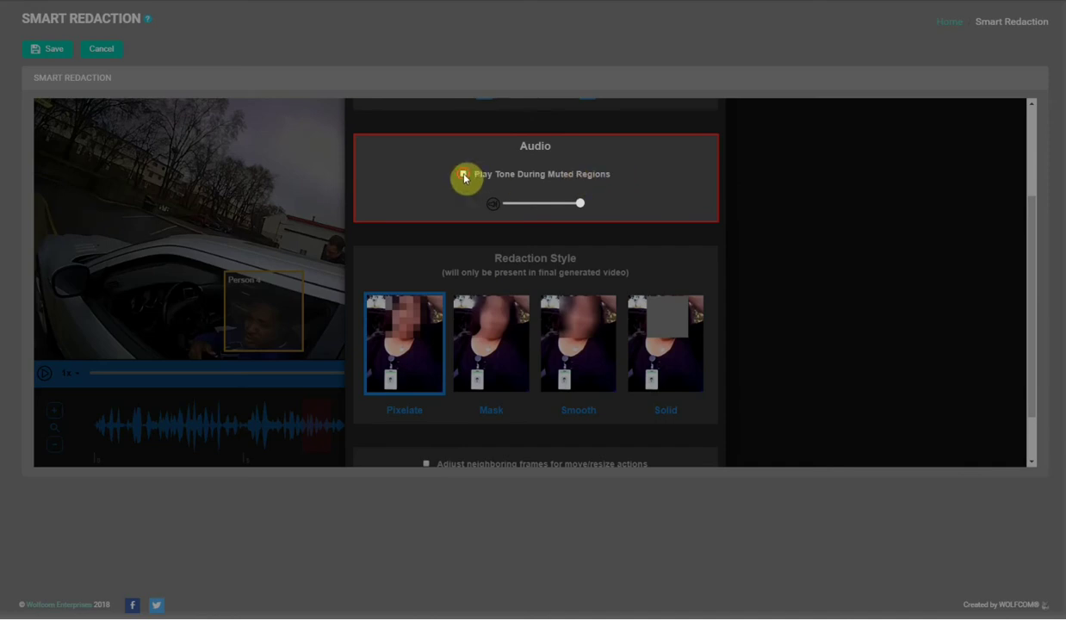
pyautogui.click(544, 204)
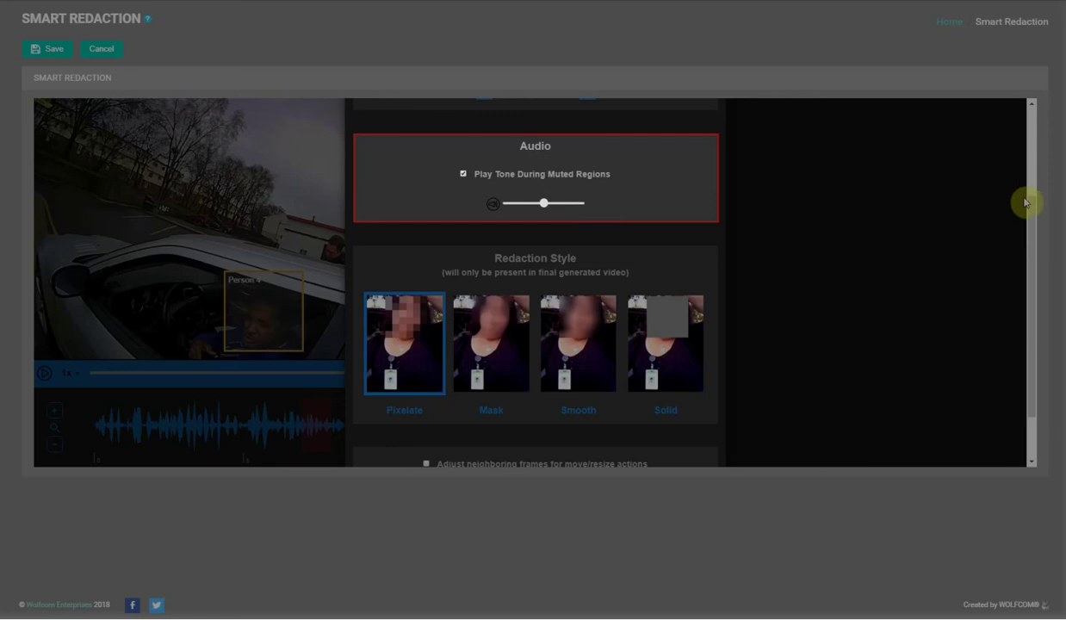
pyautogui.moveTo(1029, 204); pyautogui.dragTo(1034, 216)
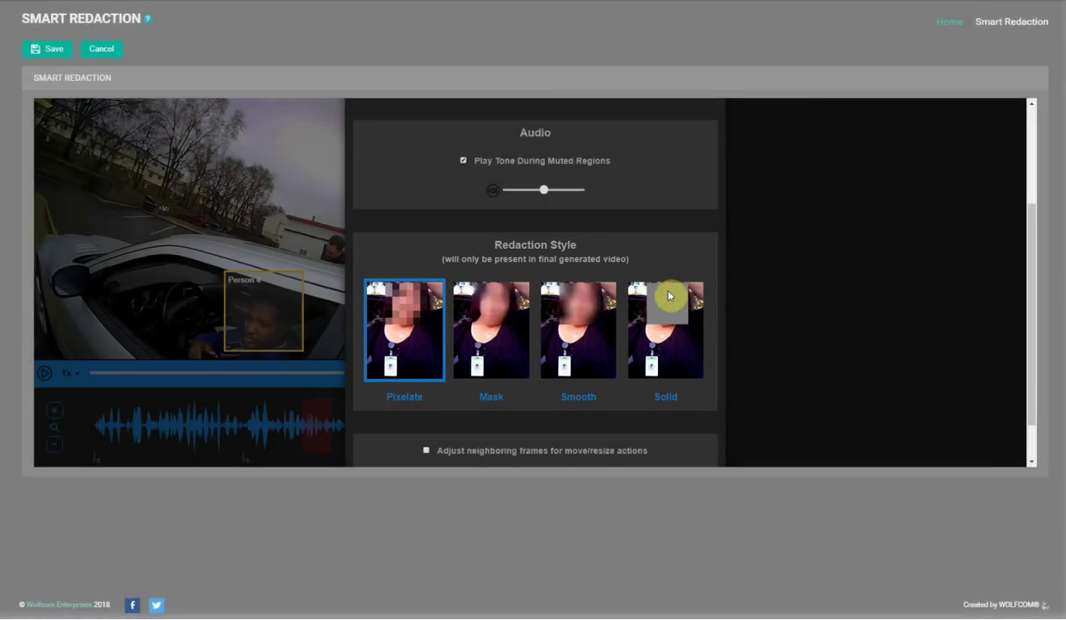
pyautogui.click(490, 305)
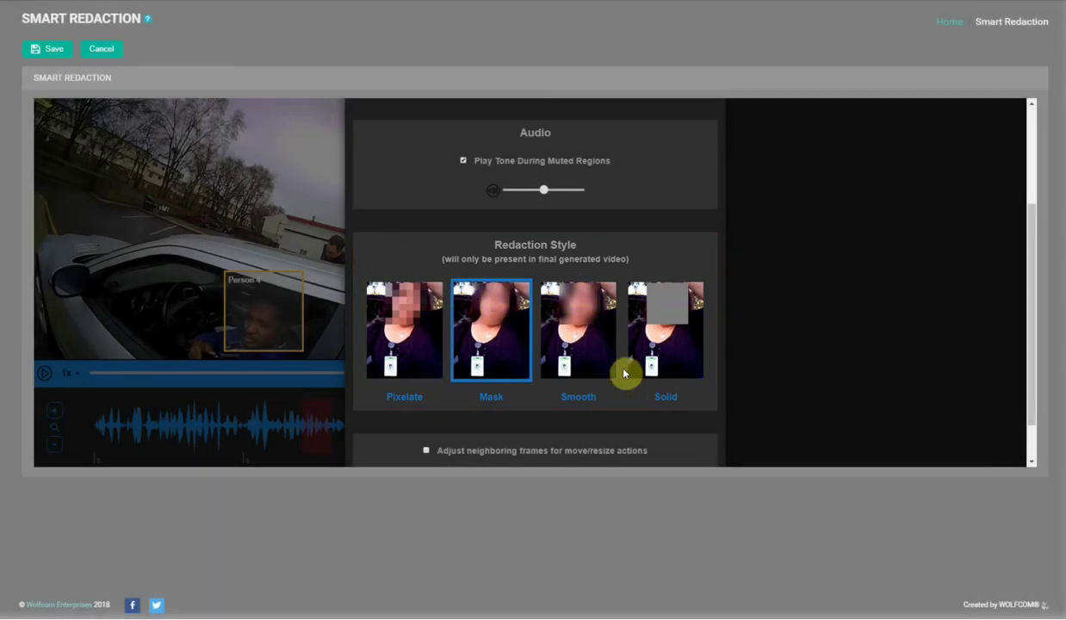
pyautogui.scroll(-1, 837, 290)
# Step: Close Settings and save the redacted video for processing
pyautogui.click(832, 325)
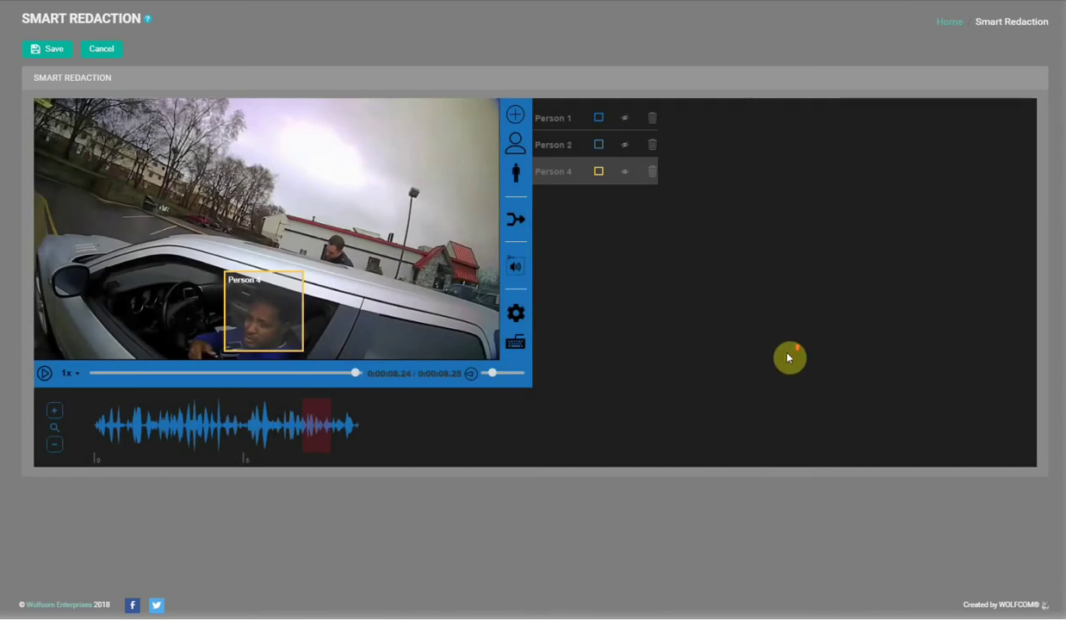
pyautogui.click(39, 47)
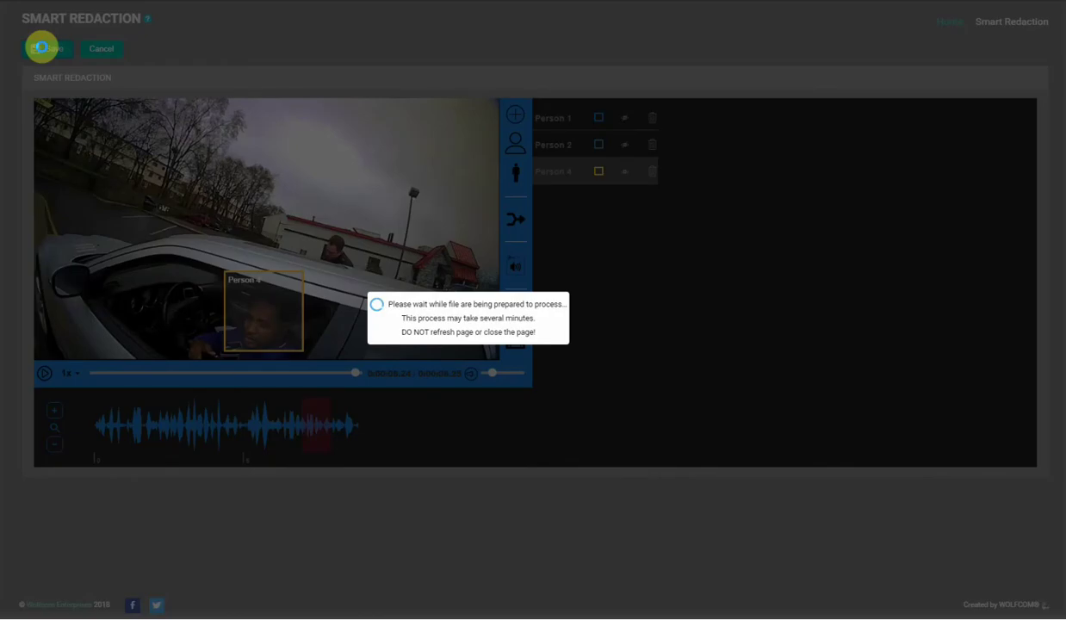